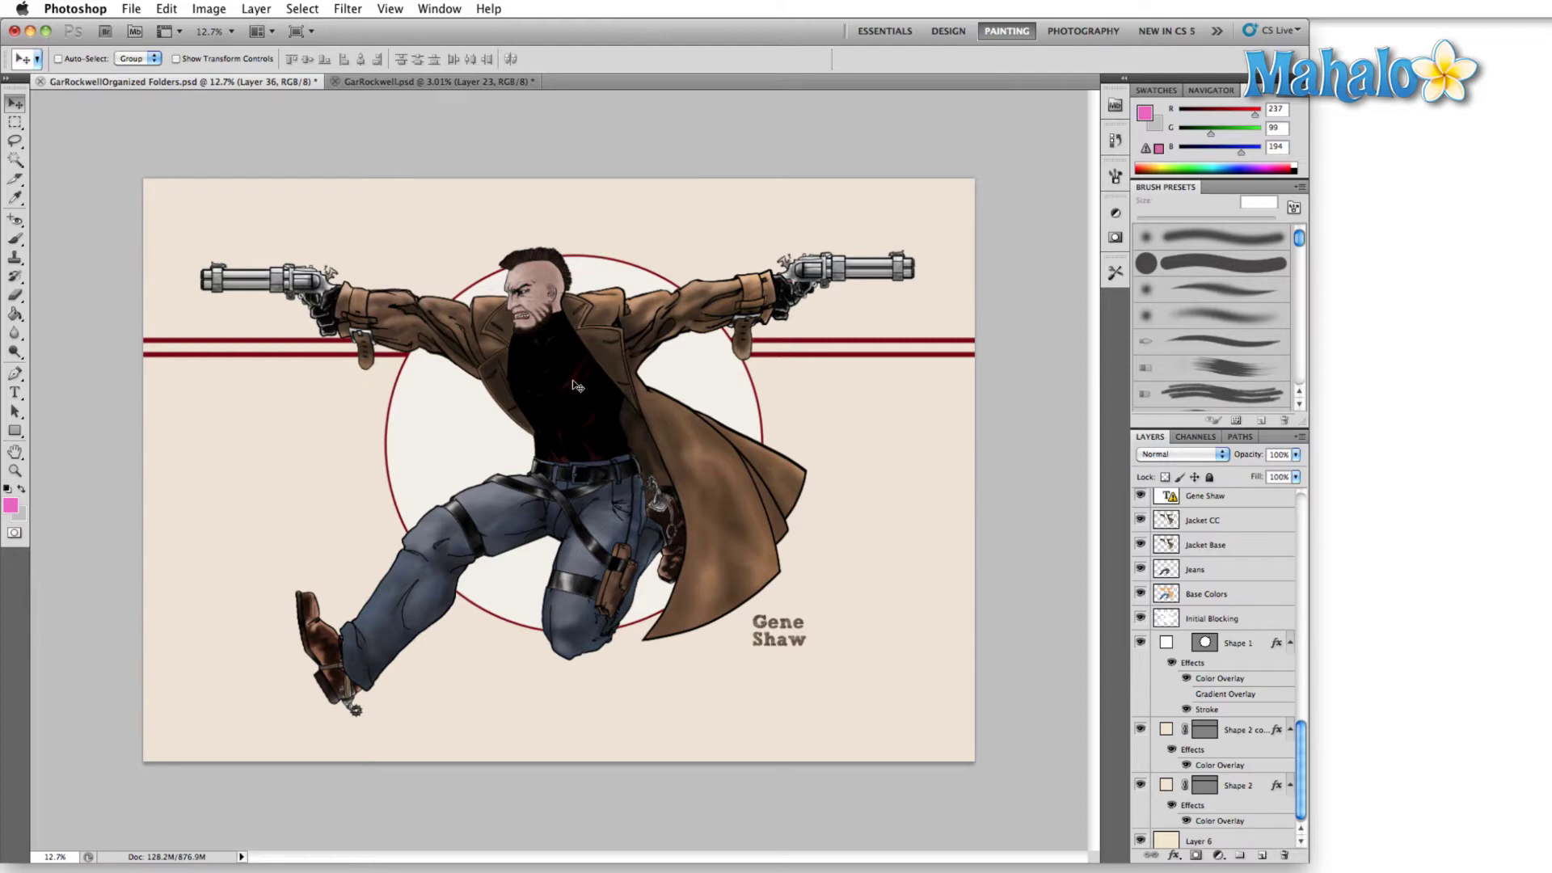
Step: On Layer 37 with the Brush tool, sample a skin colour from the face
{"action": "left_click", "coordinate": [493, 426], "text": "super"}
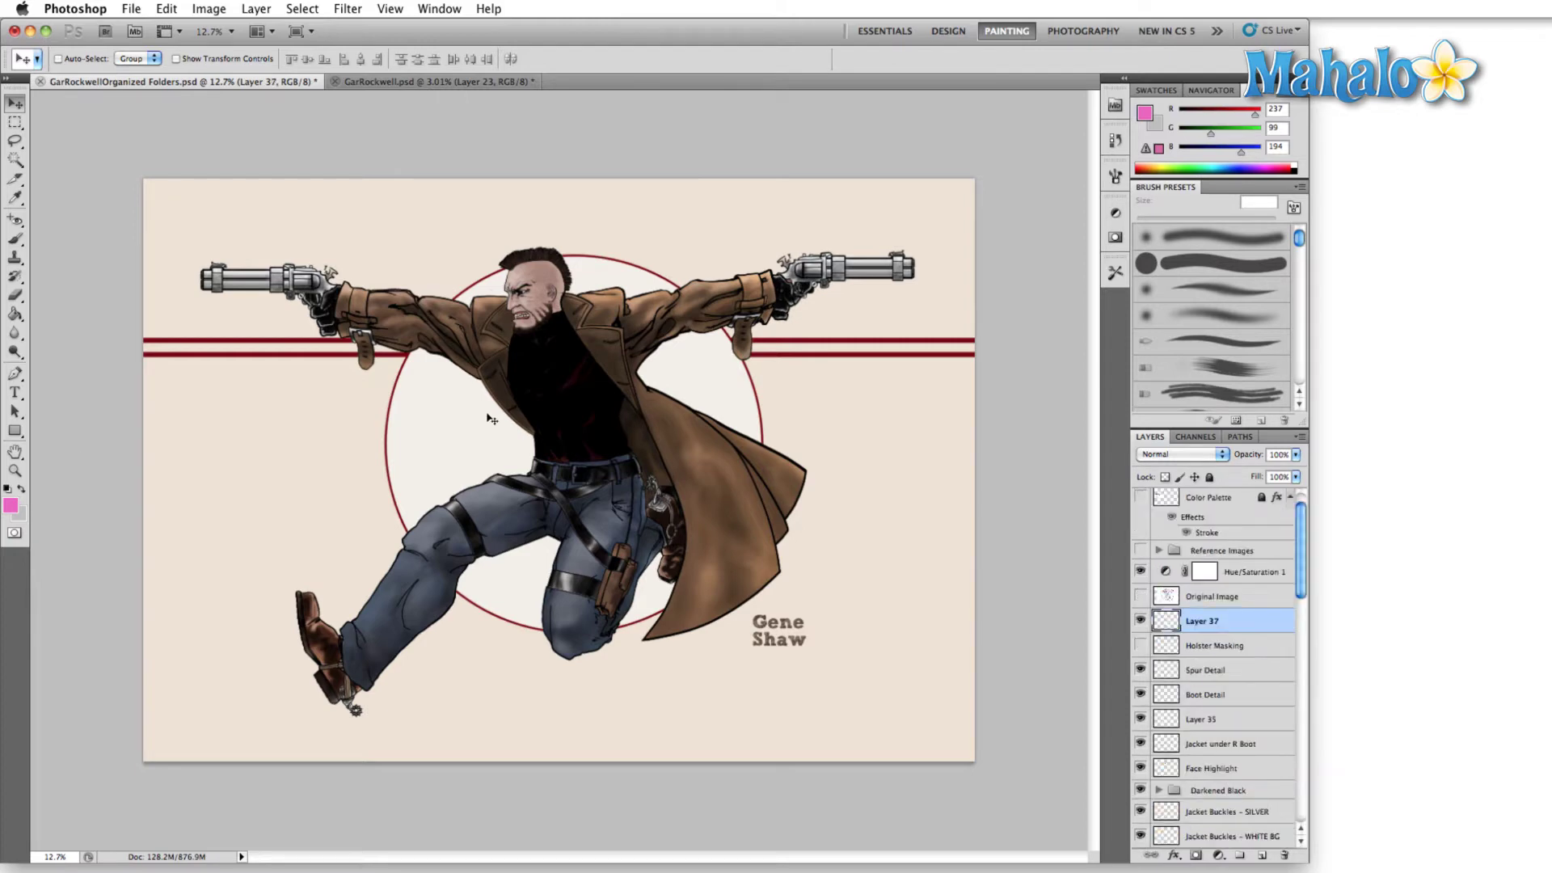
{"action": "key", "text": "b"}
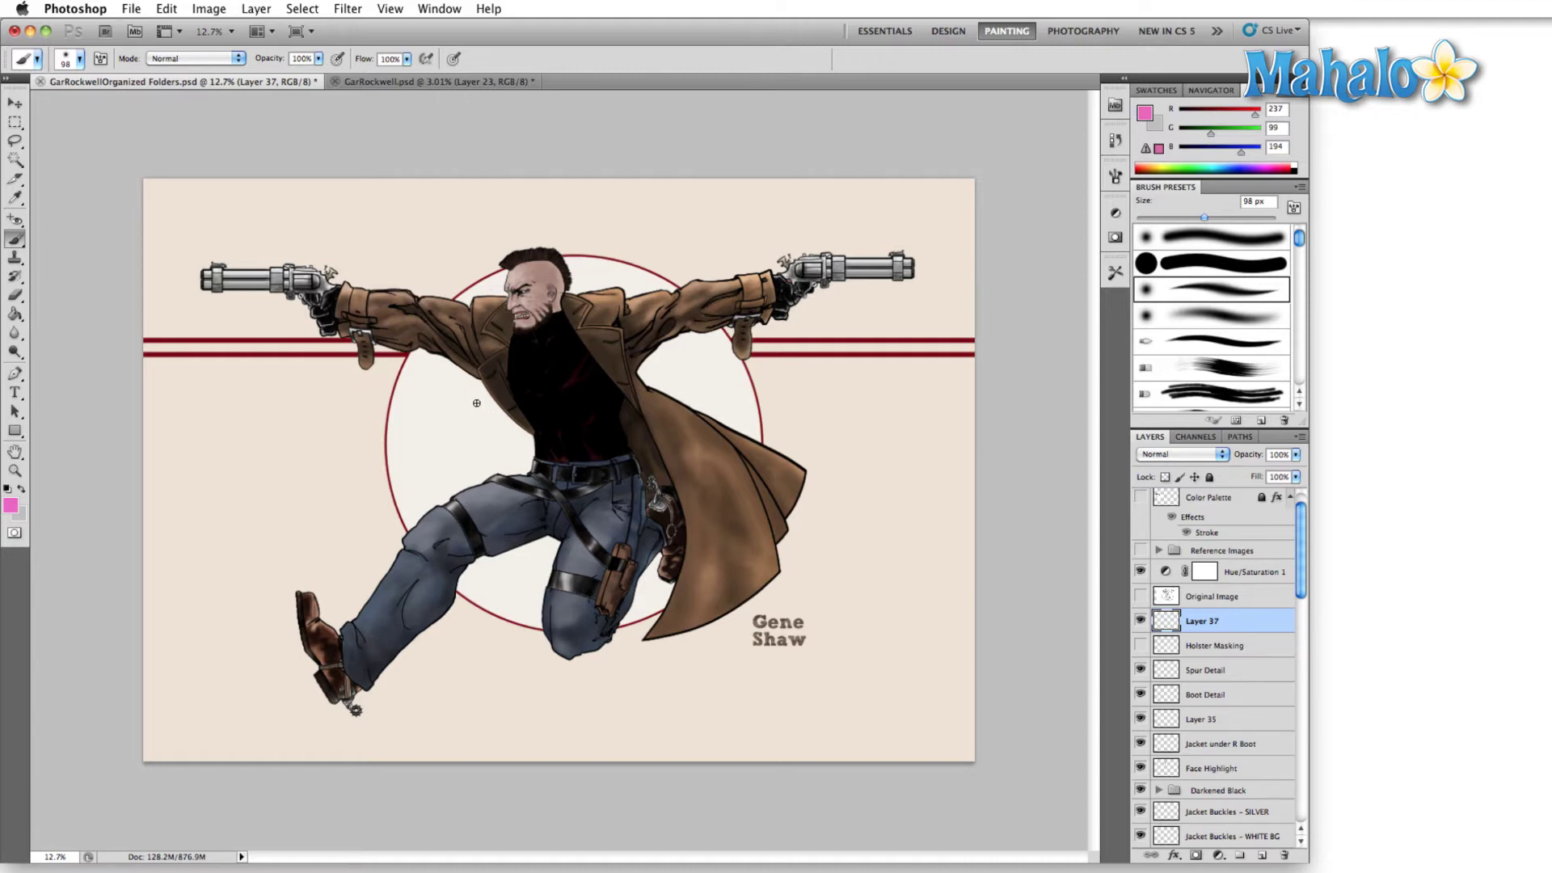
{"action": "key", "text": "alt"}
{"action": "left_click", "coordinate": [540, 270], "text": "alt"}
{"action": "left_click_drag", "start_coordinate": [547, 287], "coordinate": [607, 302]}
Step: Paint a brown test stroke above the head, sample the beige background, and undo the stroke
{"action": "mouse_move", "coordinate": [409, 234]}
{"action": "left_mouse_down"}
{"action": "mouse_move", "coordinate": [658, 229]}
{"action": "mouse_move", "coordinate": [485, 238]}
{"action": "left_mouse_up"}
{"action": "left_click", "coordinate": [712, 224], "text": "alt"}
{"action": "key", "text": "ctrl+alt+z"}
{"action": "key", "text": "ctrl+alt+z"}
Step: Set the foreground colour to green 11a11b in the Color Picker
{"action": "left_click", "coordinate": [8, 507]}
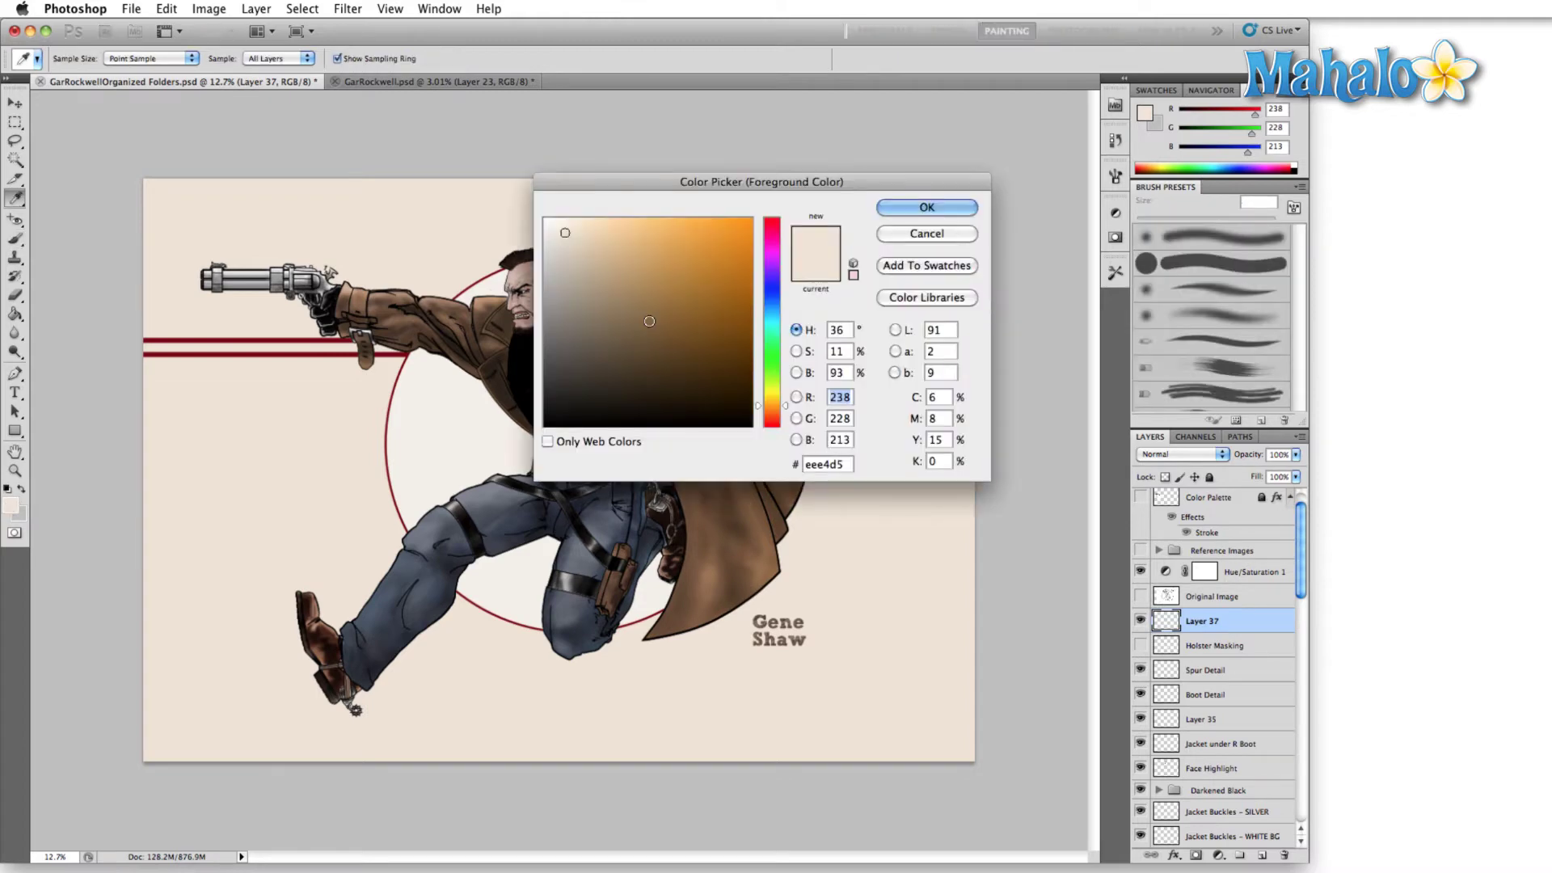
{"action": "left_click", "coordinate": [769, 354]}
{"action": "left_click", "coordinate": [730, 295]}
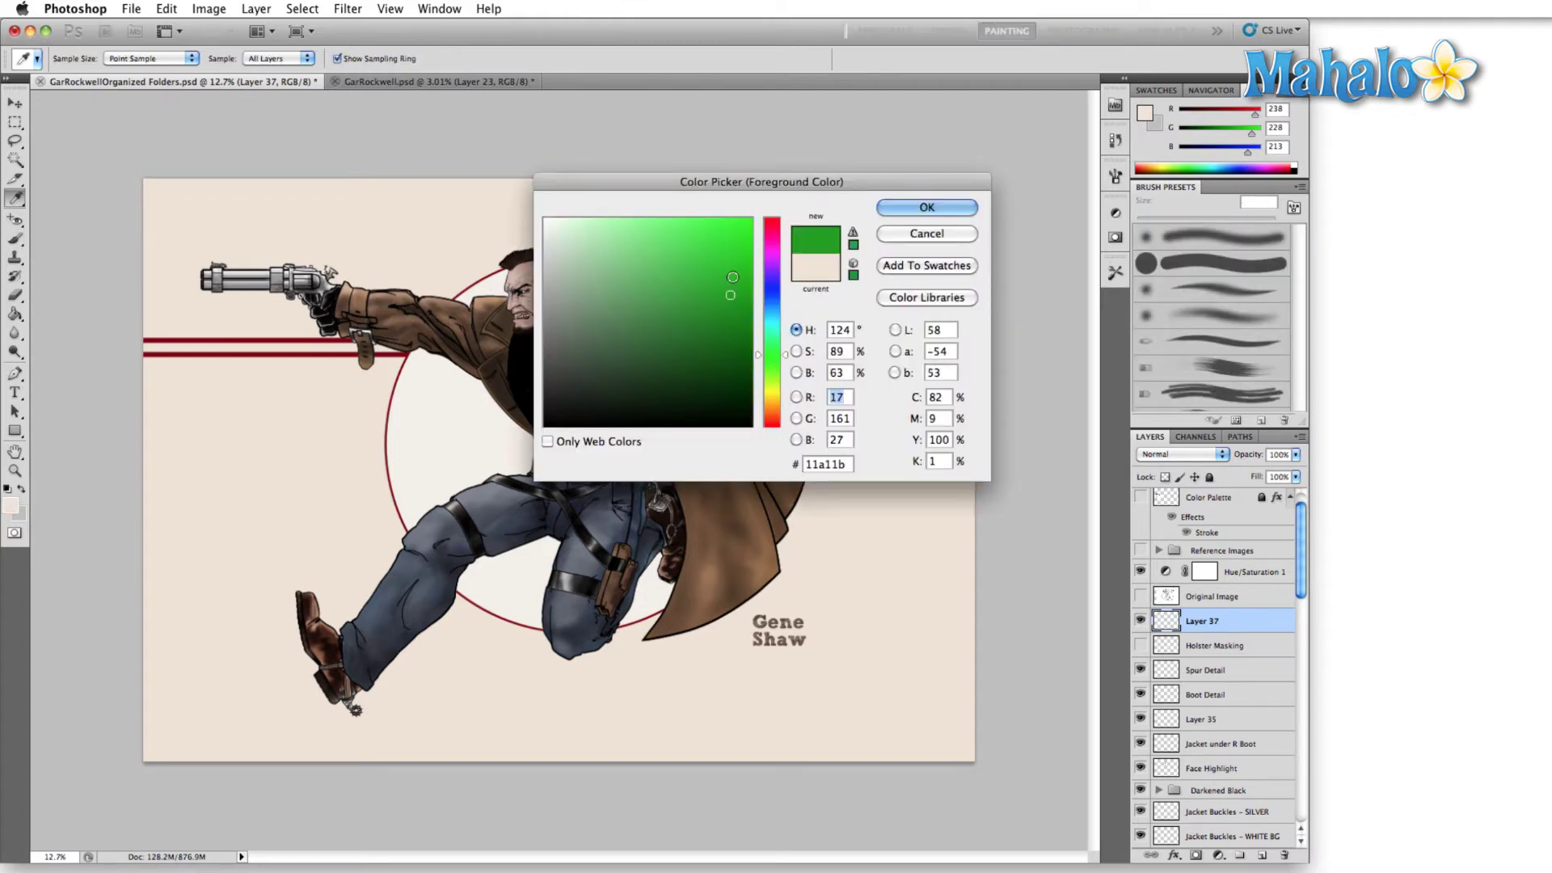
{"action": "left_click", "coordinate": [927, 208]}
Step: Paint and undo a green test stroke above the arm, then raise the G value to brighten it
{"action": "left_click_drag", "start_coordinate": [393, 217], "coordinate": [446, 239]}
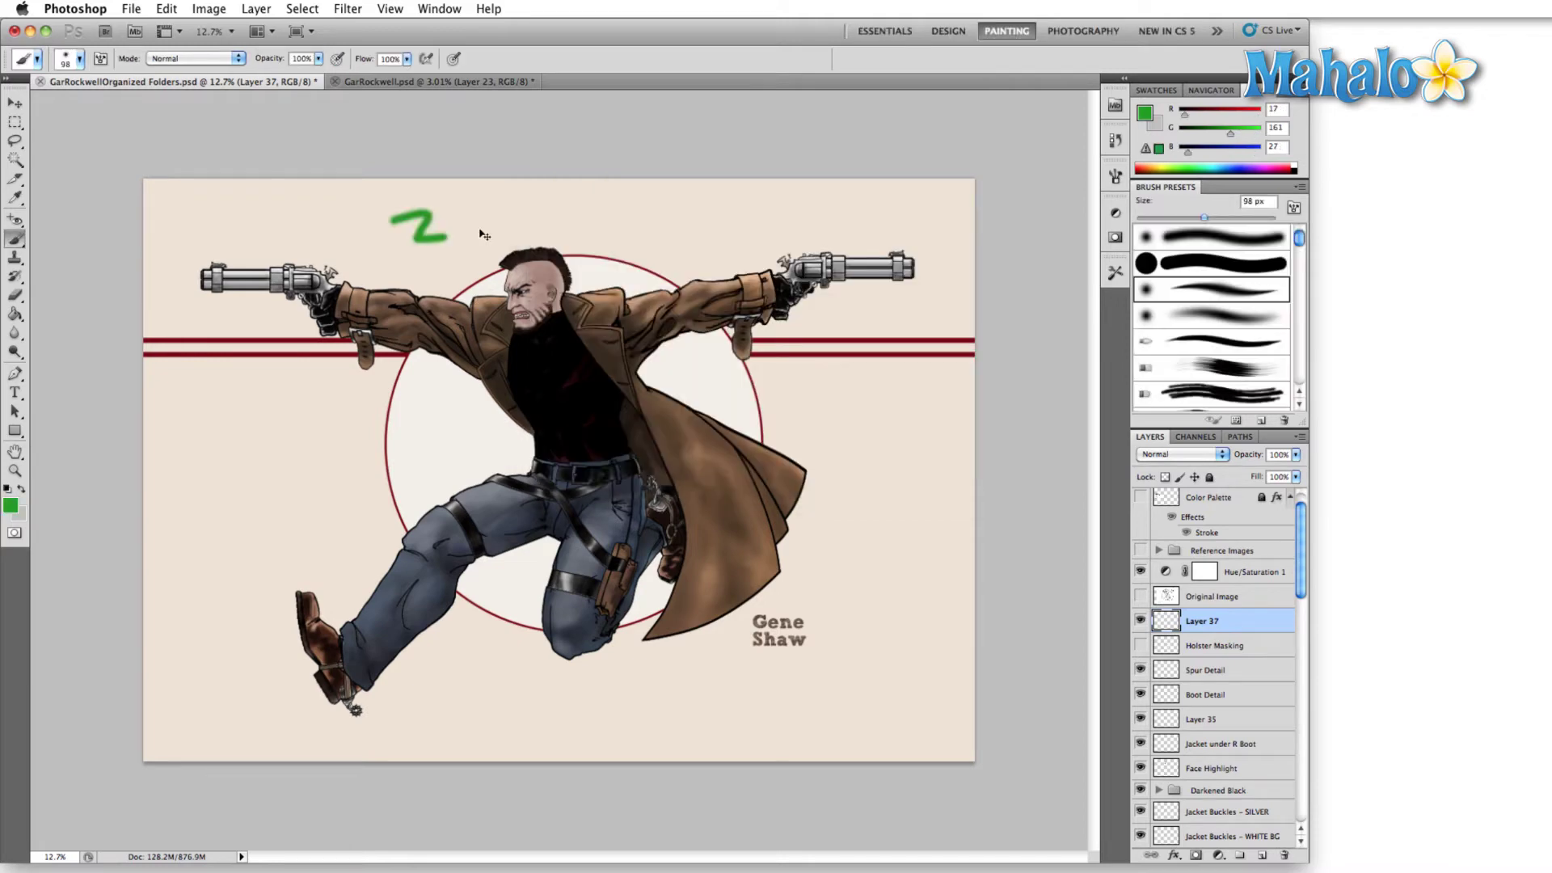
{"action": "key", "text": "super+z"}
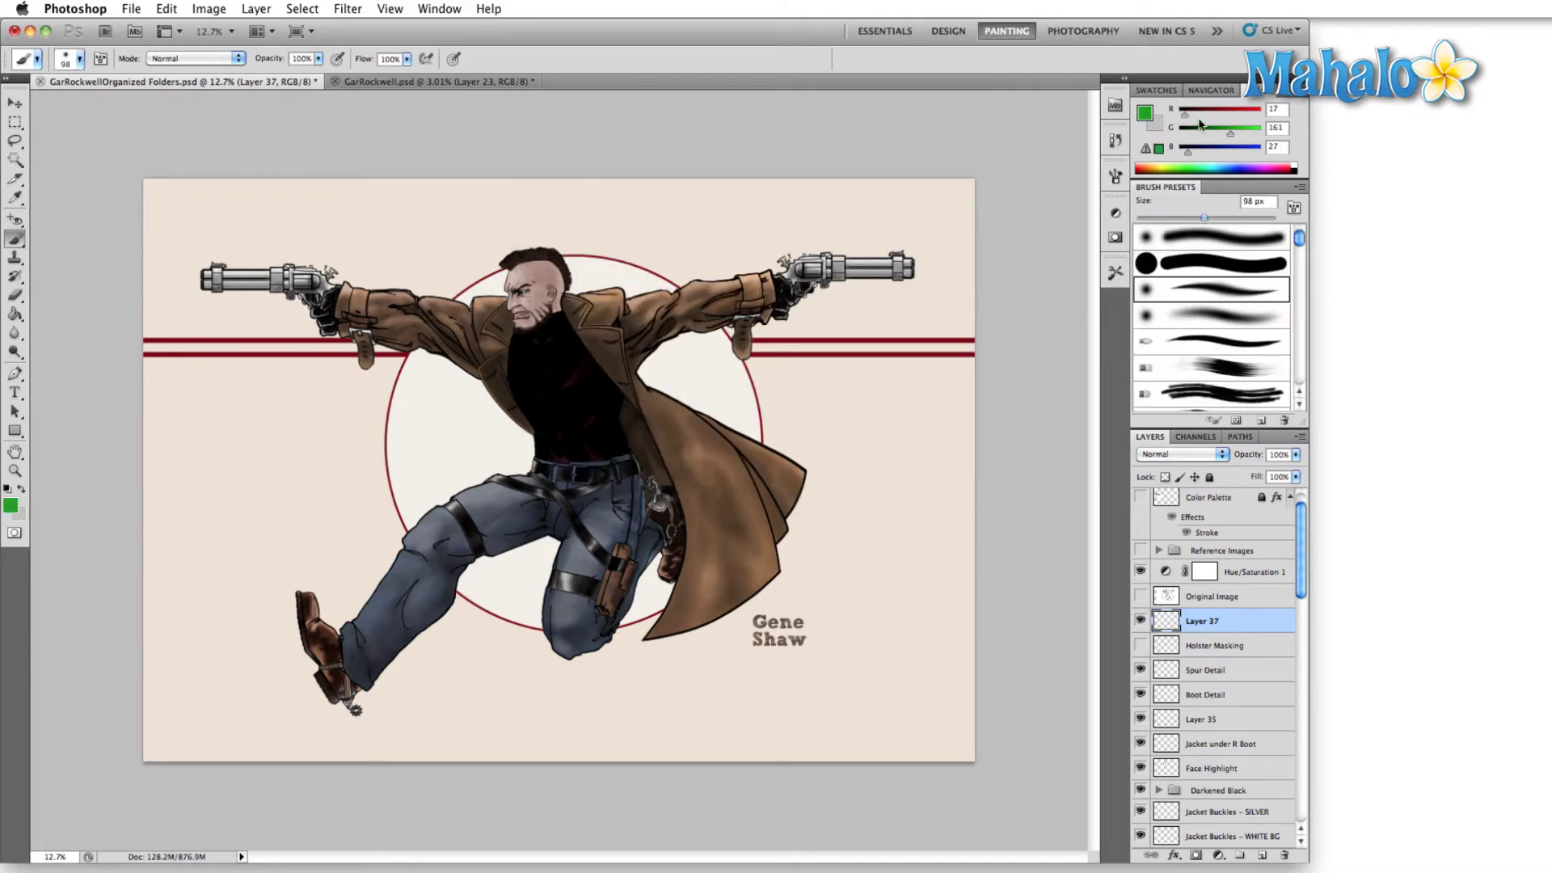
{"action": "mouse_move", "coordinate": [1231, 134]}
{"action": "left_mouse_down"}
{"action": "mouse_move", "coordinate": [1273, 132]}
{"action": "mouse_move", "coordinate": [1236, 139]}
{"action": "left_mouse_up"}
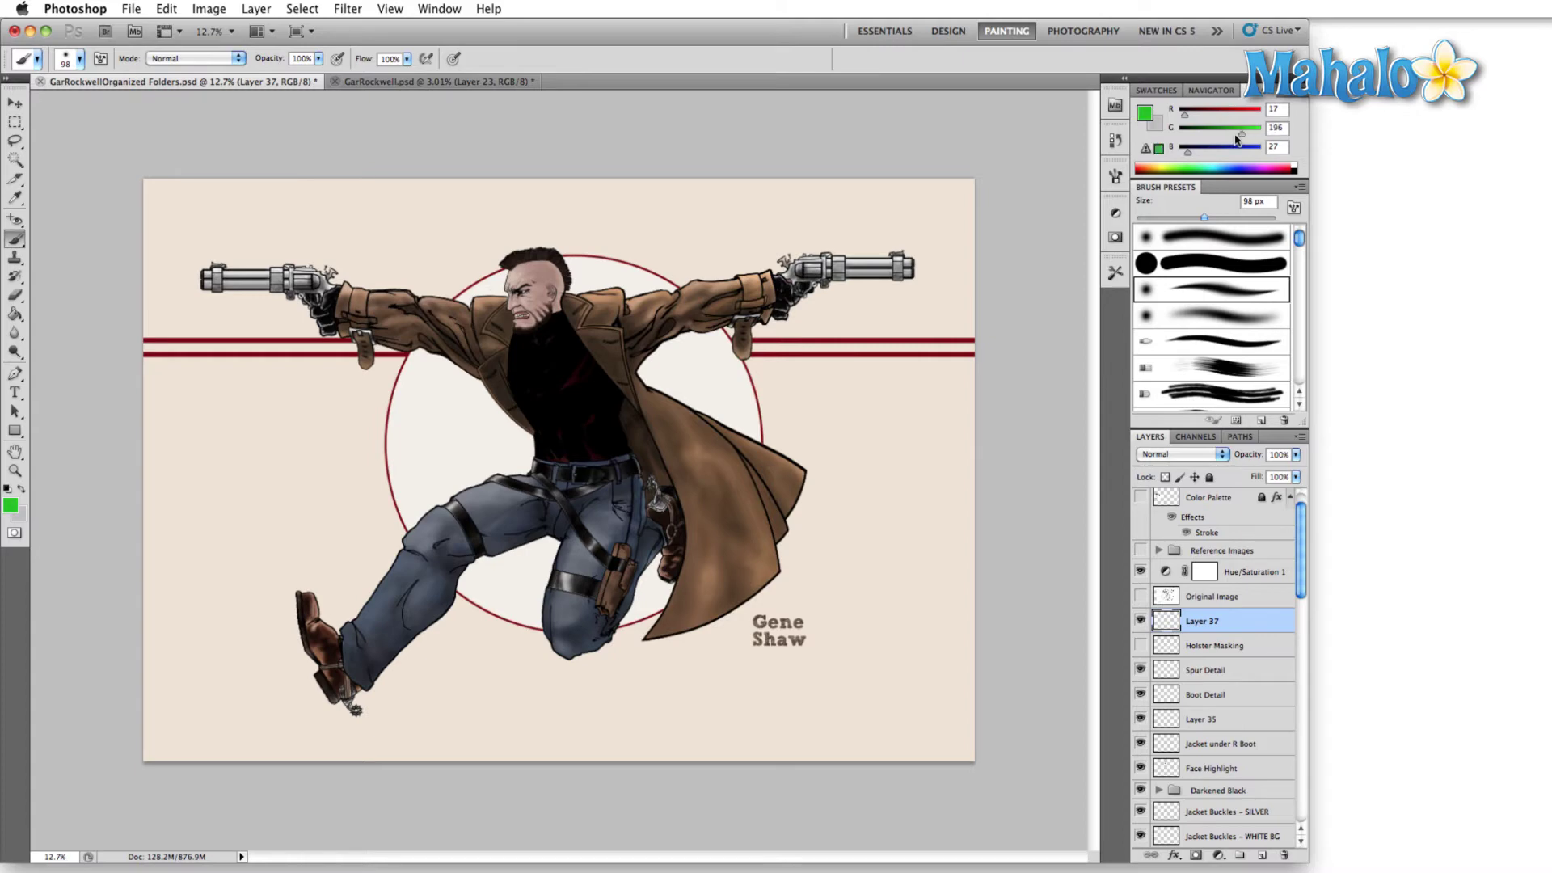
Step: Show the swatches and the Color Palette layer, and sample a green from the palette
{"action": "left_click", "coordinate": [1158, 91]}
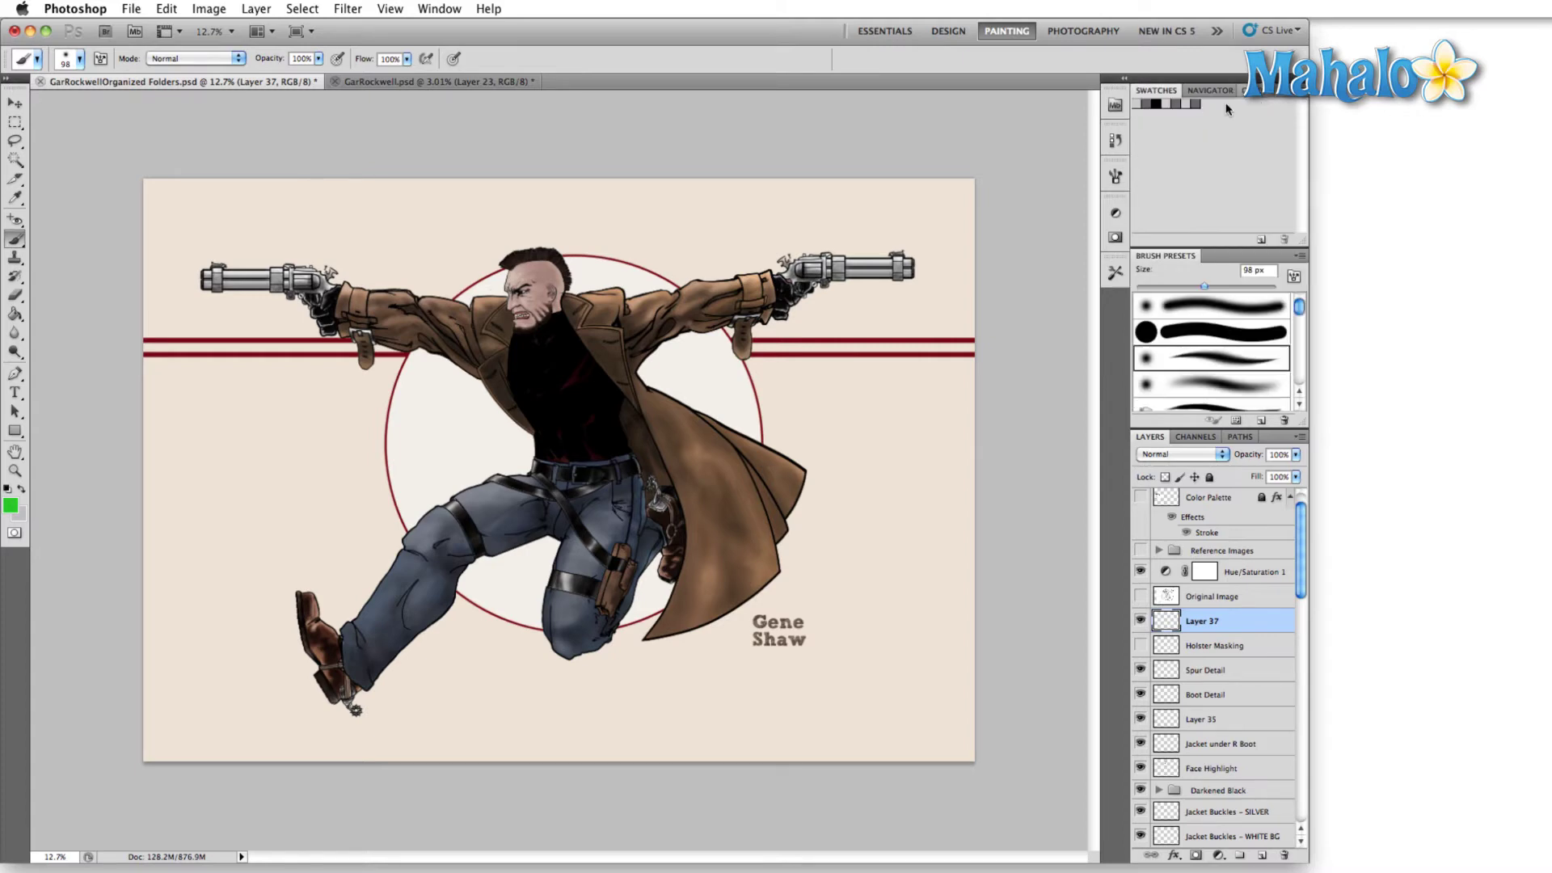
{"action": "scroll", "coordinate": [1139, 531], "scroll_direction": "up", "scroll_amount": 1}
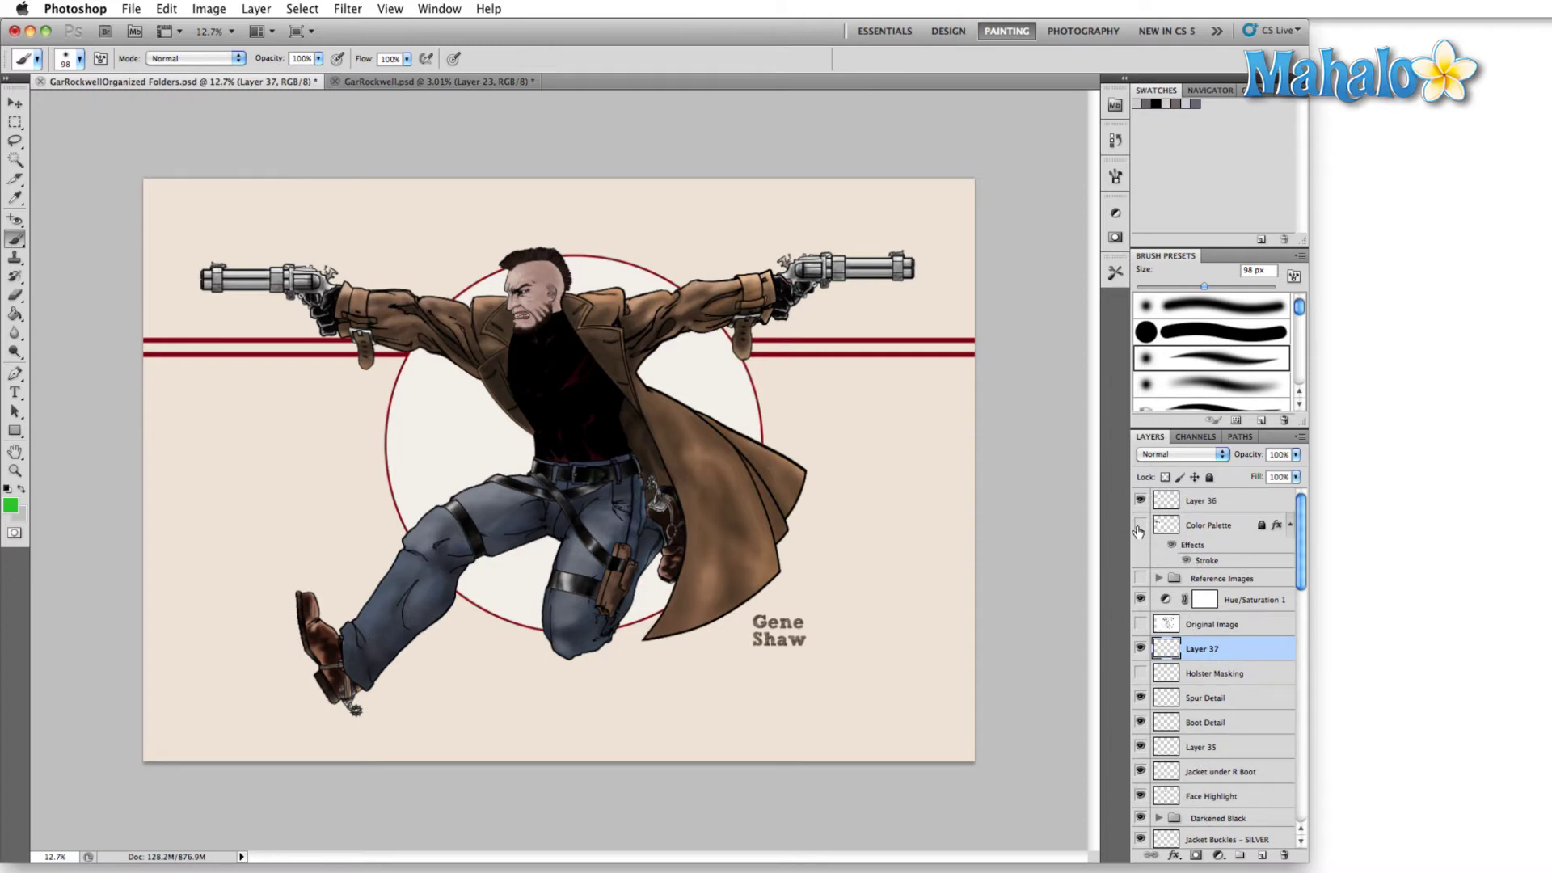
{"action": "left_click", "coordinate": [1140, 526]}
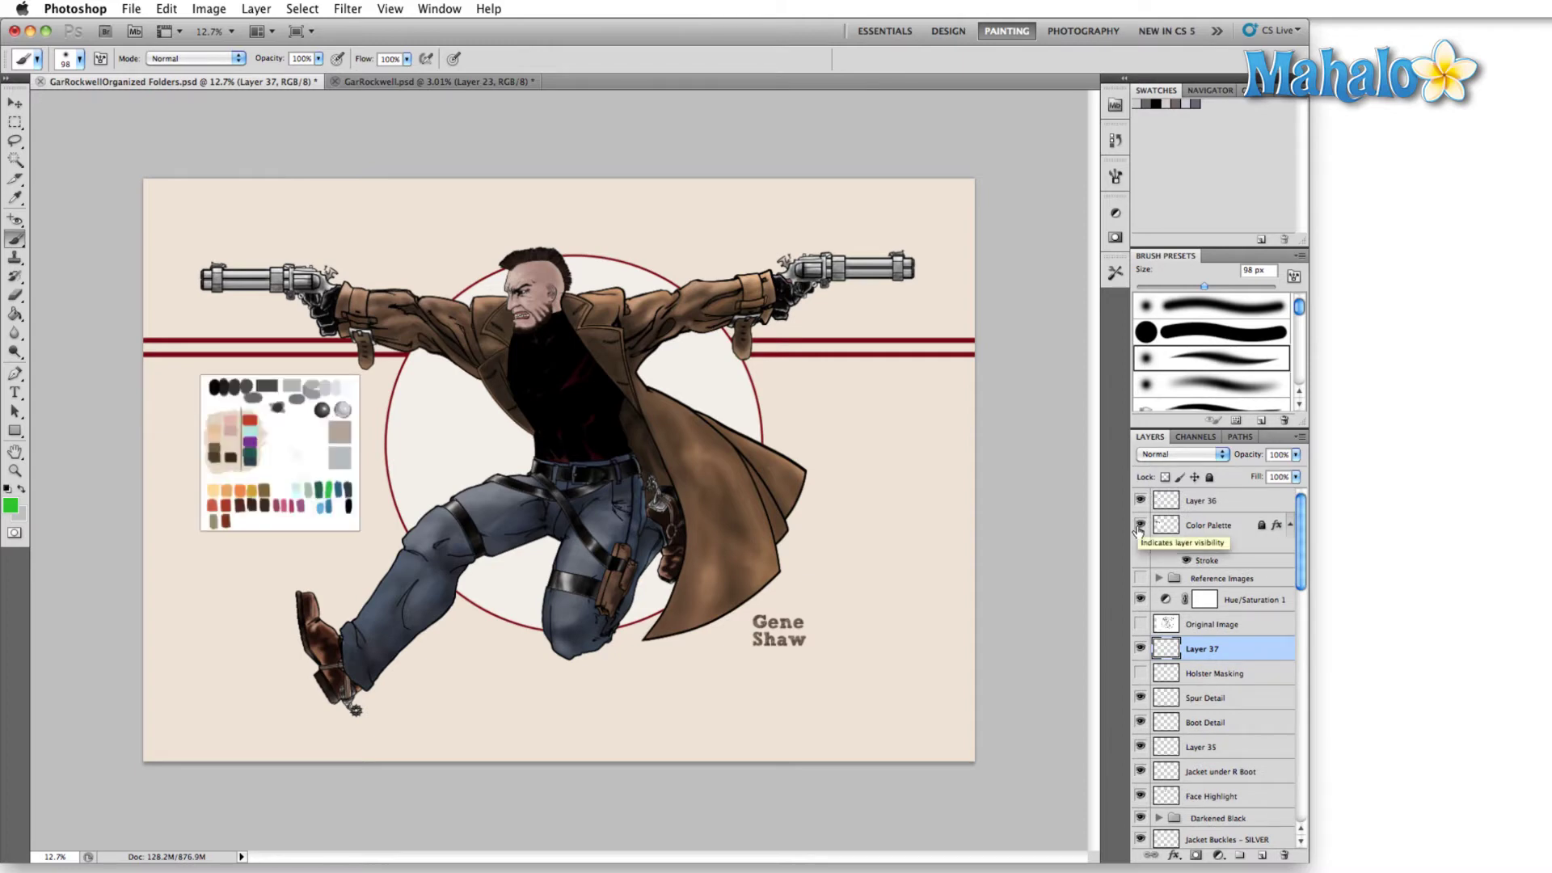
{"action": "left_click", "coordinate": [336, 482], "text": "alt"}
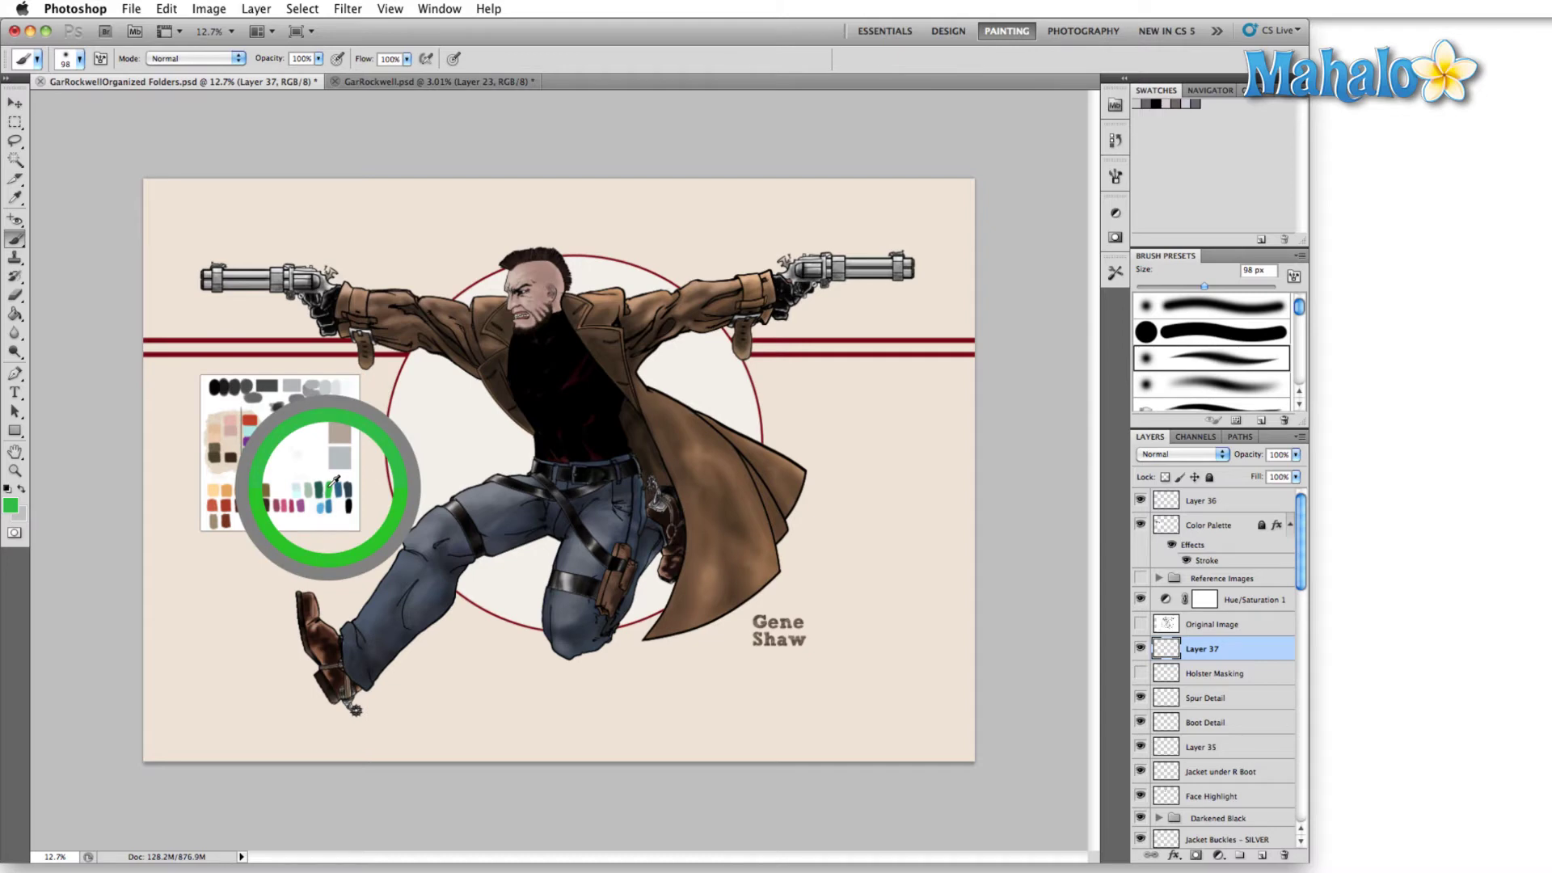
Step: Paint and undo a green test stroke above the head, then hide the Color Palette layer
{"action": "left_click_drag", "start_coordinate": [429, 239], "coordinate": [511, 241]}
{"action": "key", "text": "super+z"}
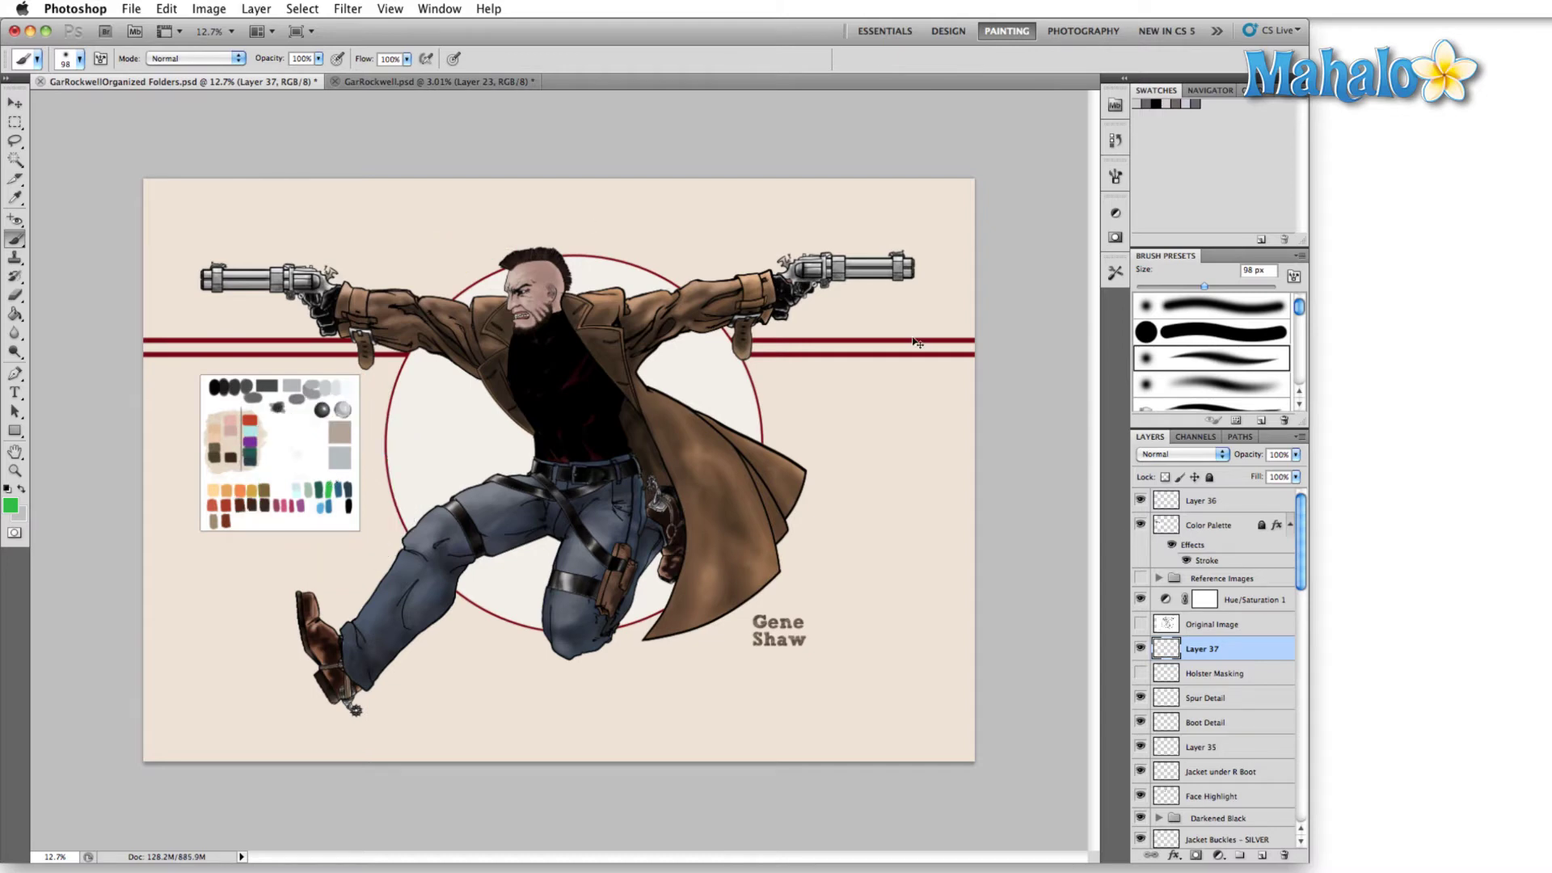
{"action": "left_click", "coordinate": [1140, 525]}
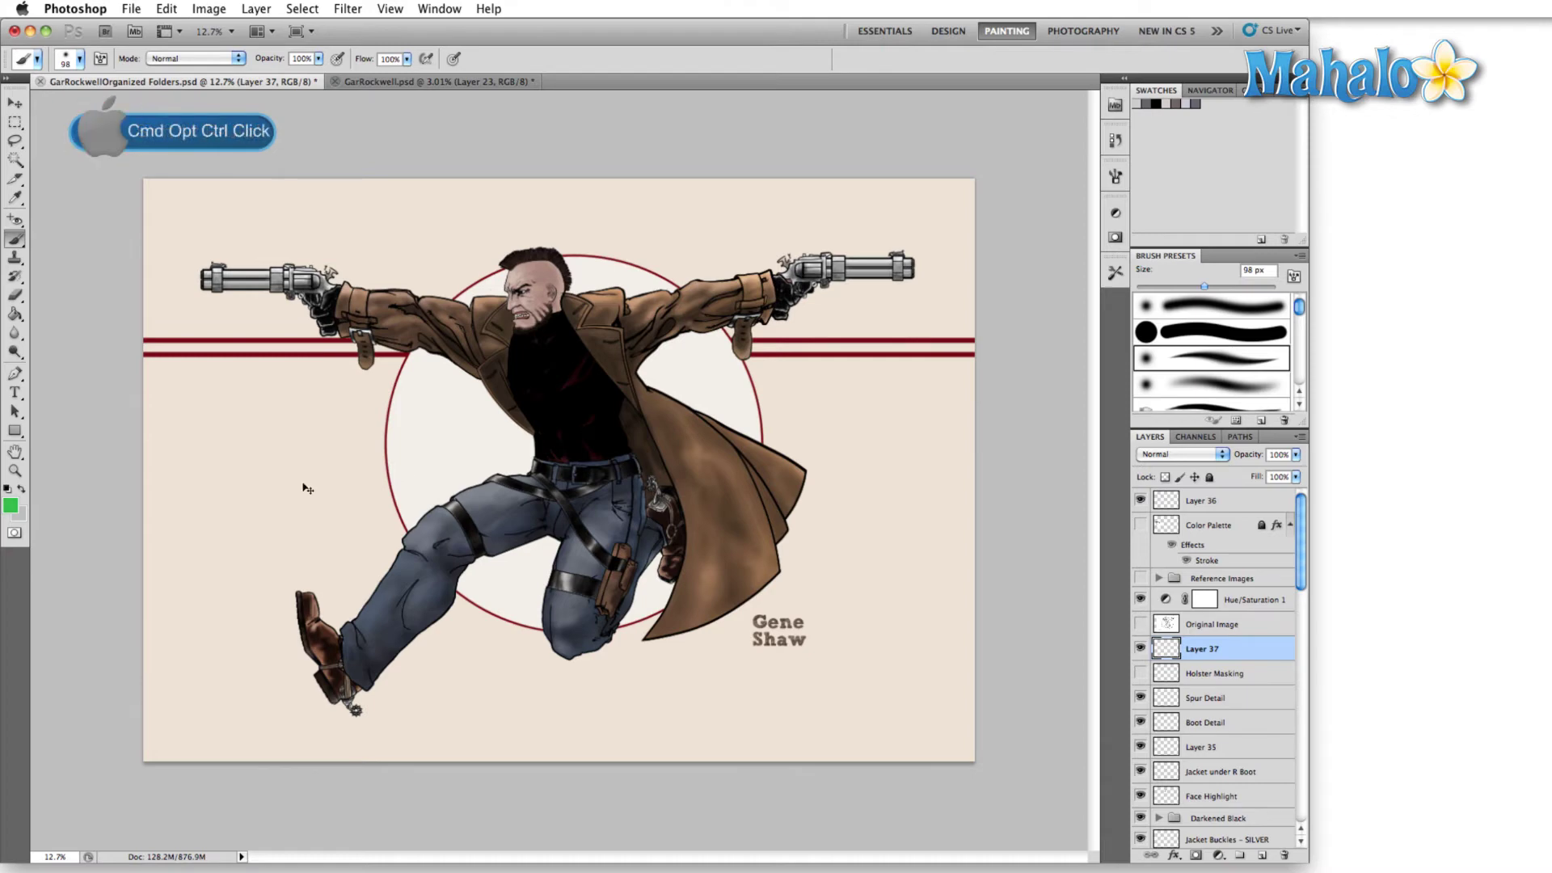
Step: Pick a pale mint green on the on-canvas colour wheel and undo the light green test strokes
{"action": "left_click", "coordinate": [390, 263], "text": "ctrl+alt+super"}
{"action": "mouse_move", "coordinate": [389, 264]}
{"action": "left_mouse_down"}
{"action": "mouse_move", "coordinate": [390, 244]}
{"action": "mouse_move", "coordinate": [376, 292]}
{"action": "mouse_move", "coordinate": [306, 338]}
{"action": "mouse_move", "coordinate": [340, 240]}
{"action": "mouse_move", "coordinate": [291, 326]}
{"action": "mouse_move", "coordinate": [400, 234]}
{"action": "left_mouse_up"}
{"action": "mouse_move", "coordinate": [456, 292]}
{"action": "left_mouse_down"}
{"action": "mouse_move", "coordinate": [510, 216]}
{"action": "mouse_move", "coordinate": [680, 249]}
{"action": "mouse_move", "coordinate": [535, 224]}
{"action": "mouse_move", "coordinate": [626, 279]}
{"action": "left_mouse_up"}
{"action": "key", "text": "super+z"}
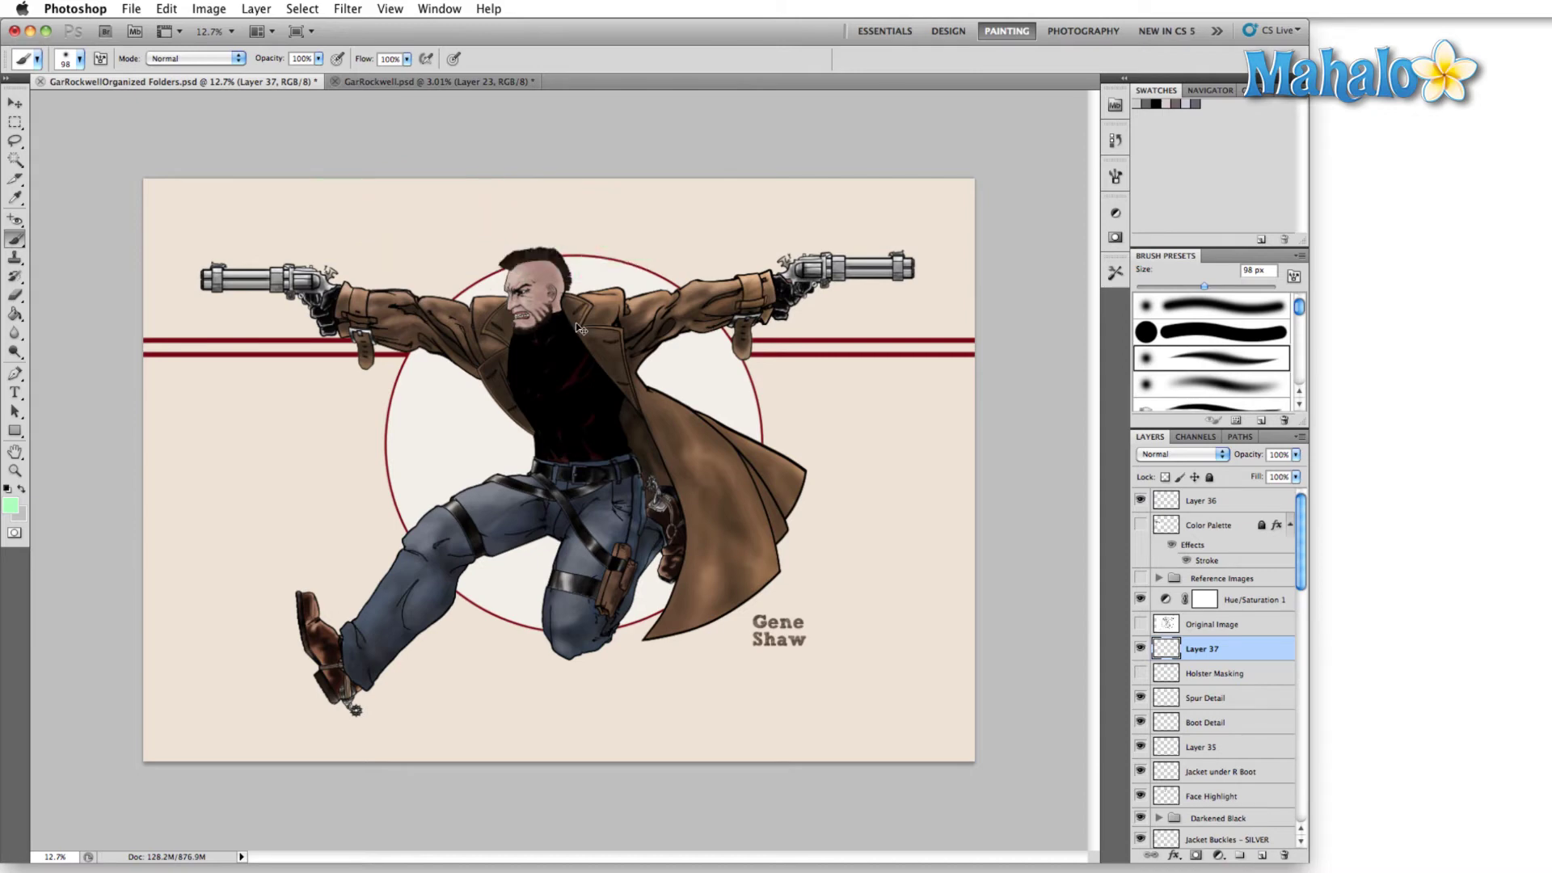
{"action": "left_click", "coordinate": [327, 431], "text": "ctrl+alt+super"}
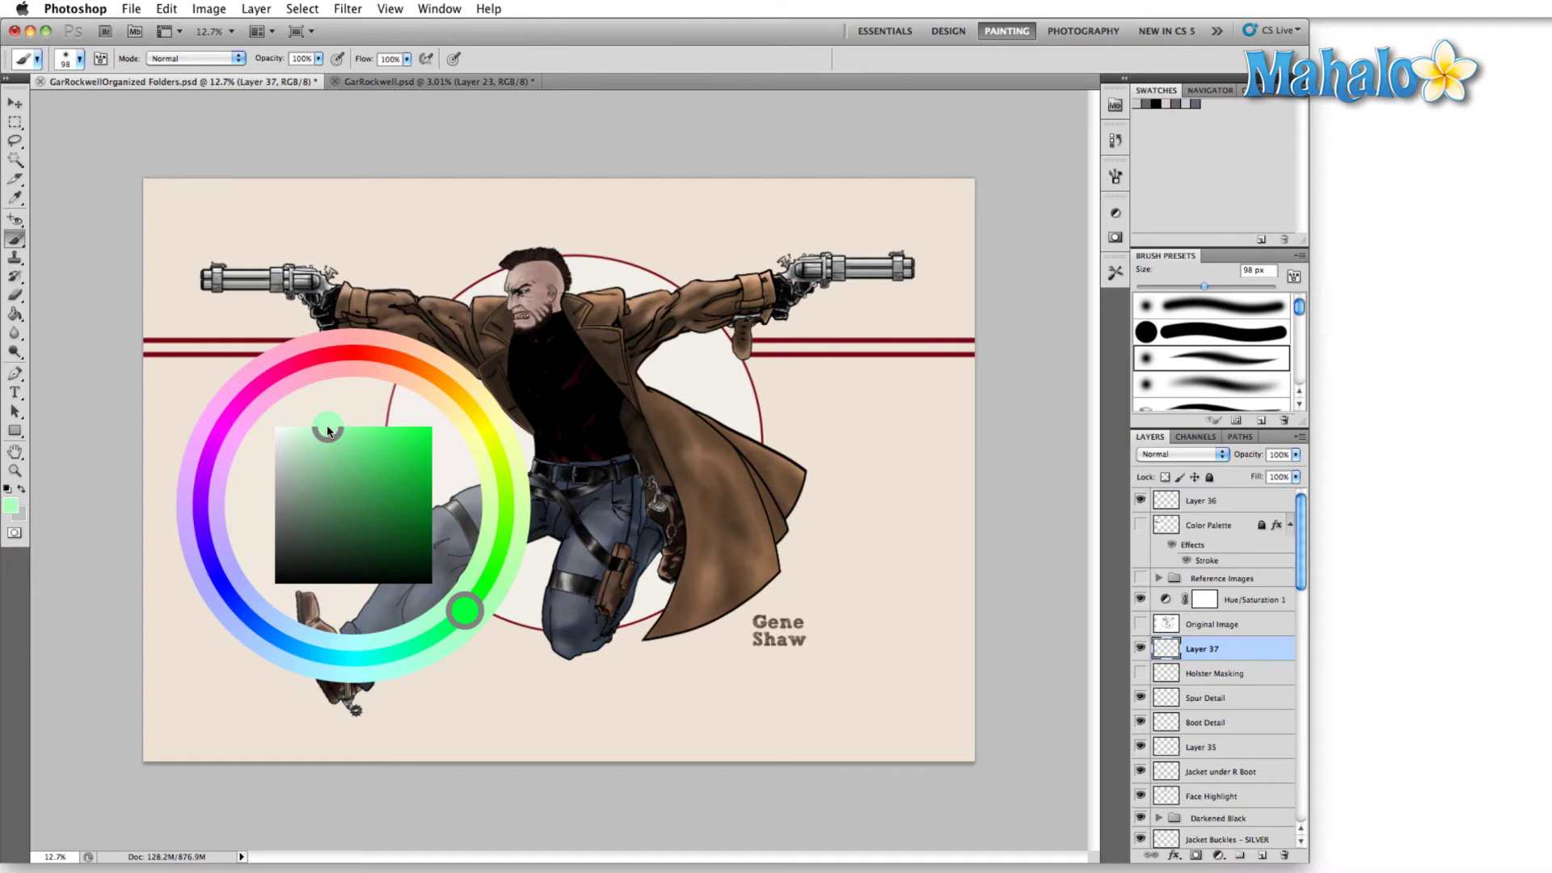
Step: Shift the on-canvas wheel from a muted green through yellow and purple to a red hue
{"action": "left_click_drag", "start_coordinate": [327, 431], "coordinate": [482, 435]}
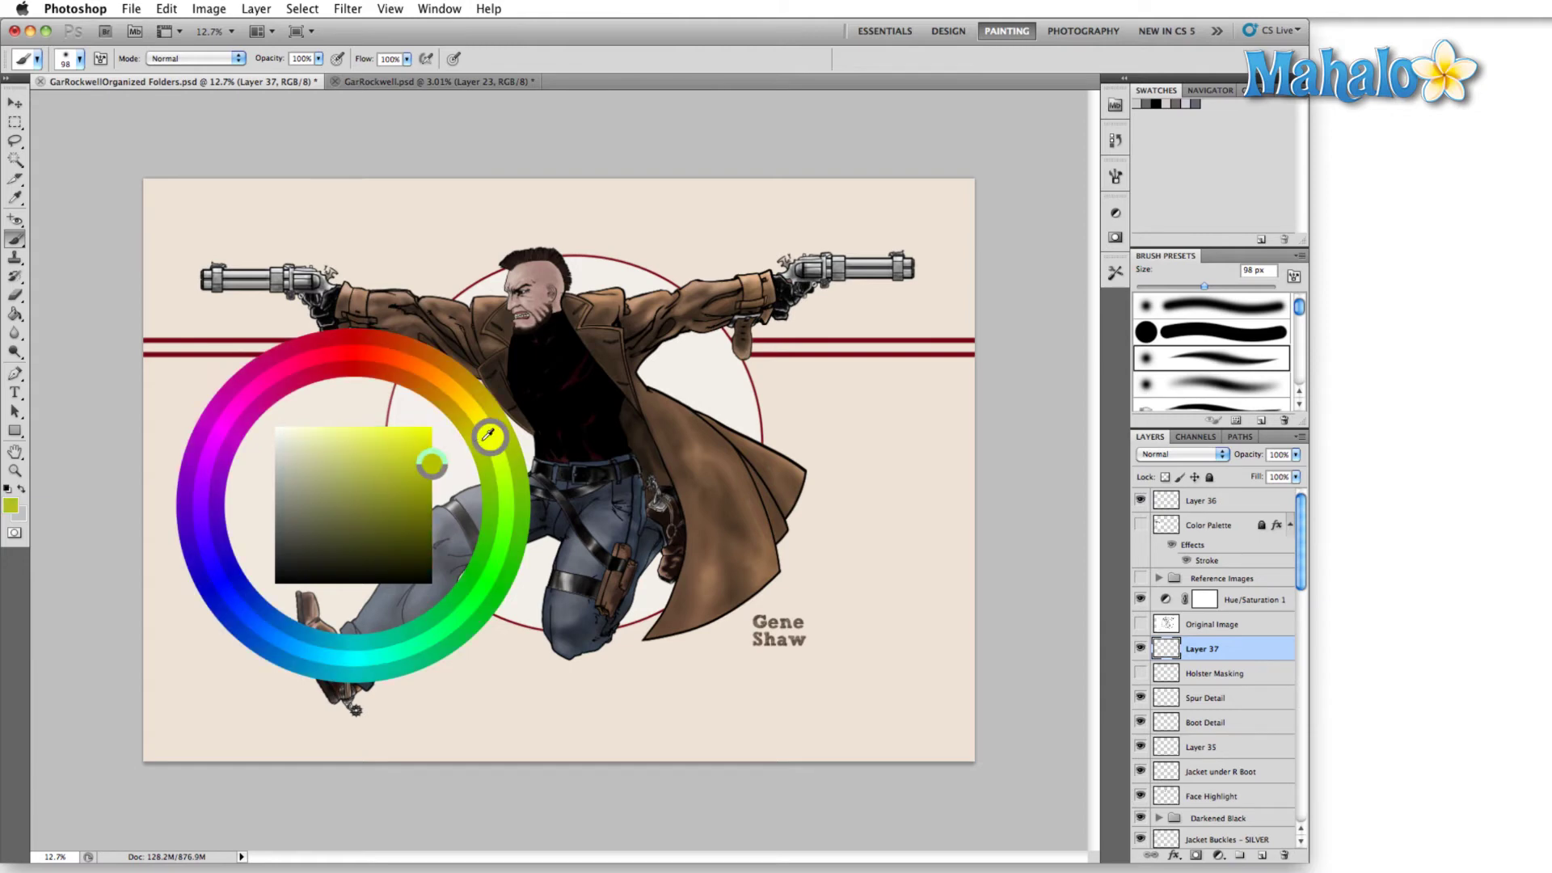
{"action": "left_click_drag", "start_coordinate": [482, 396], "coordinate": [362, 482]}
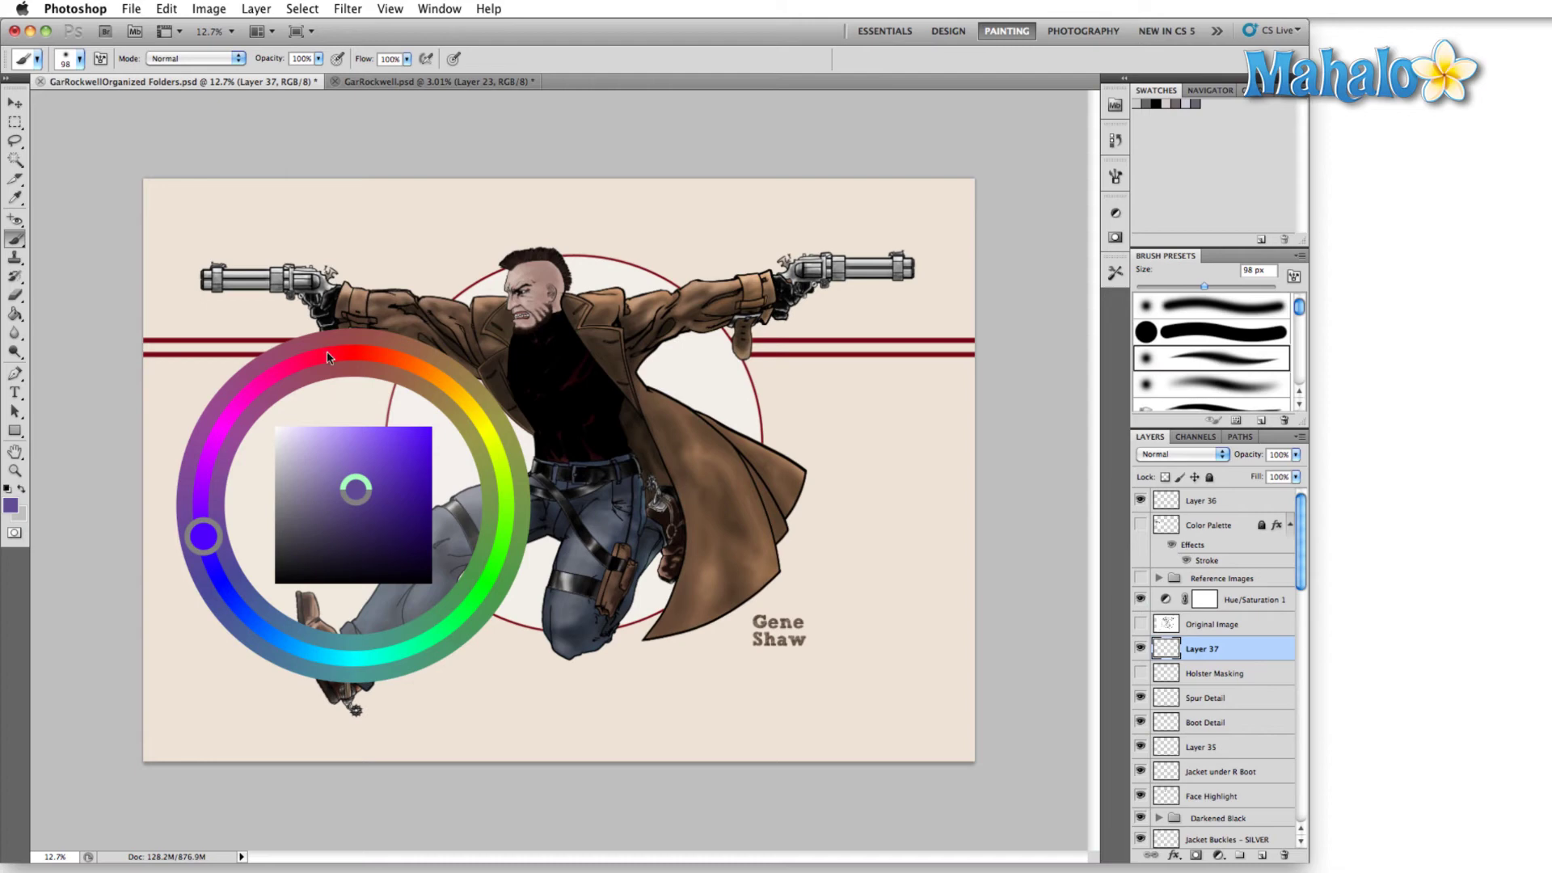
{"action": "left_click_drag", "start_coordinate": [328, 356], "coordinate": [340, 347]}
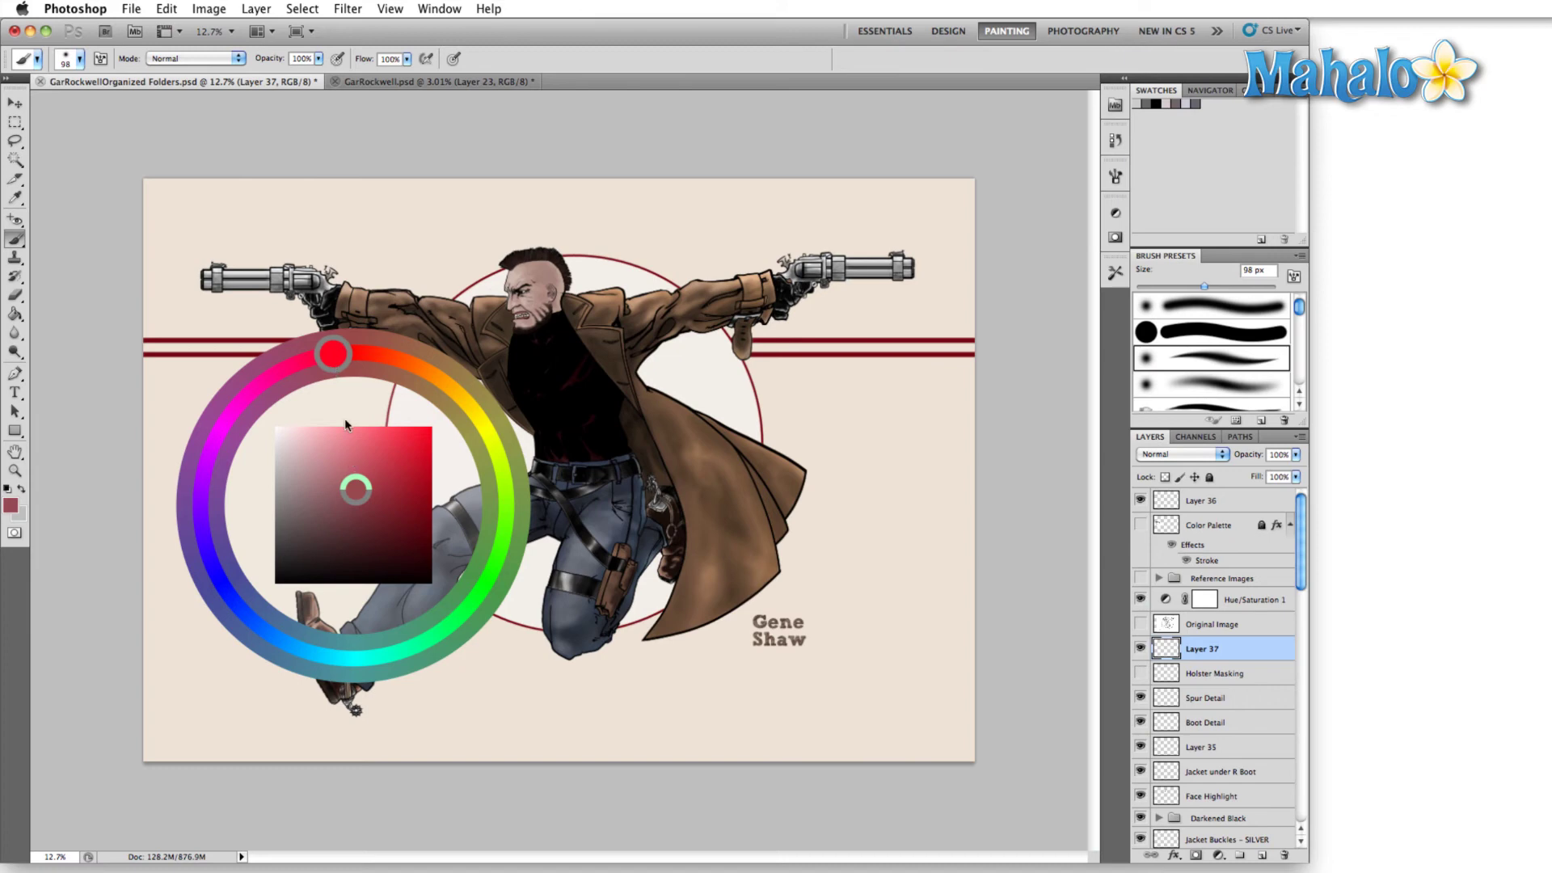
Step: Fine-tune the red's saturation, brightness and hue on the on-canvas wheel to a deep red
{"action": "left_click_drag", "start_coordinate": [361, 505], "coordinate": [366, 472]}
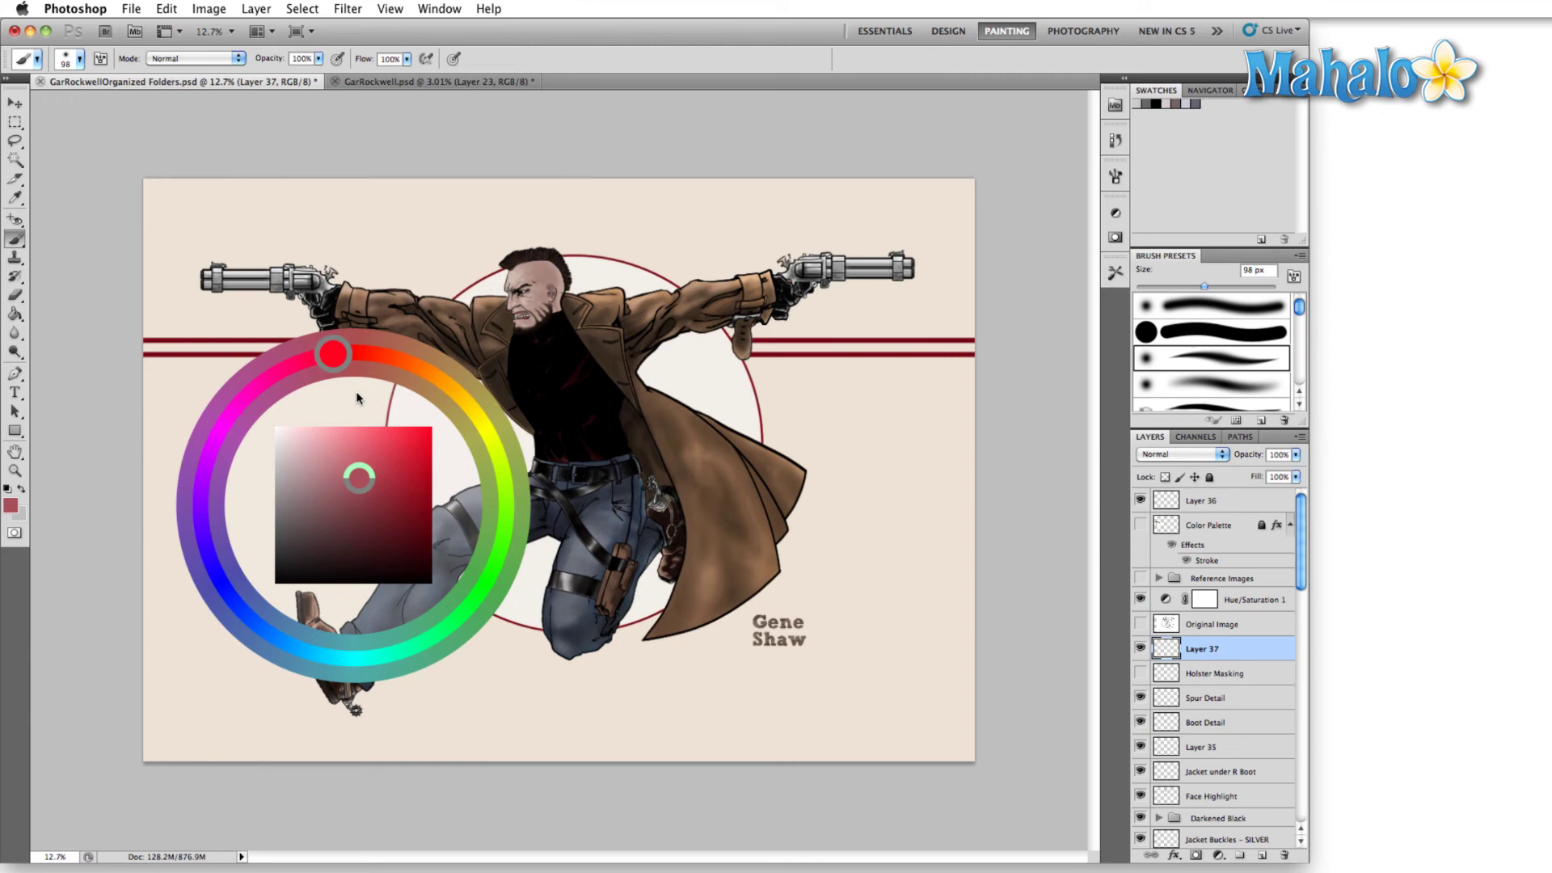
{"action": "left_click_drag", "start_coordinate": [353, 376], "coordinate": [327, 354]}
{"action": "mouse_move", "coordinate": [369, 430]}
{"action": "left_mouse_down"}
{"action": "mouse_move", "coordinate": [361, 503]}
{"action": "mouse_move", "coordinate": [359, 472]}
{"action": "mouse_move", "coordinate": [396, 495]}
{"action": "left_mouse_up"}
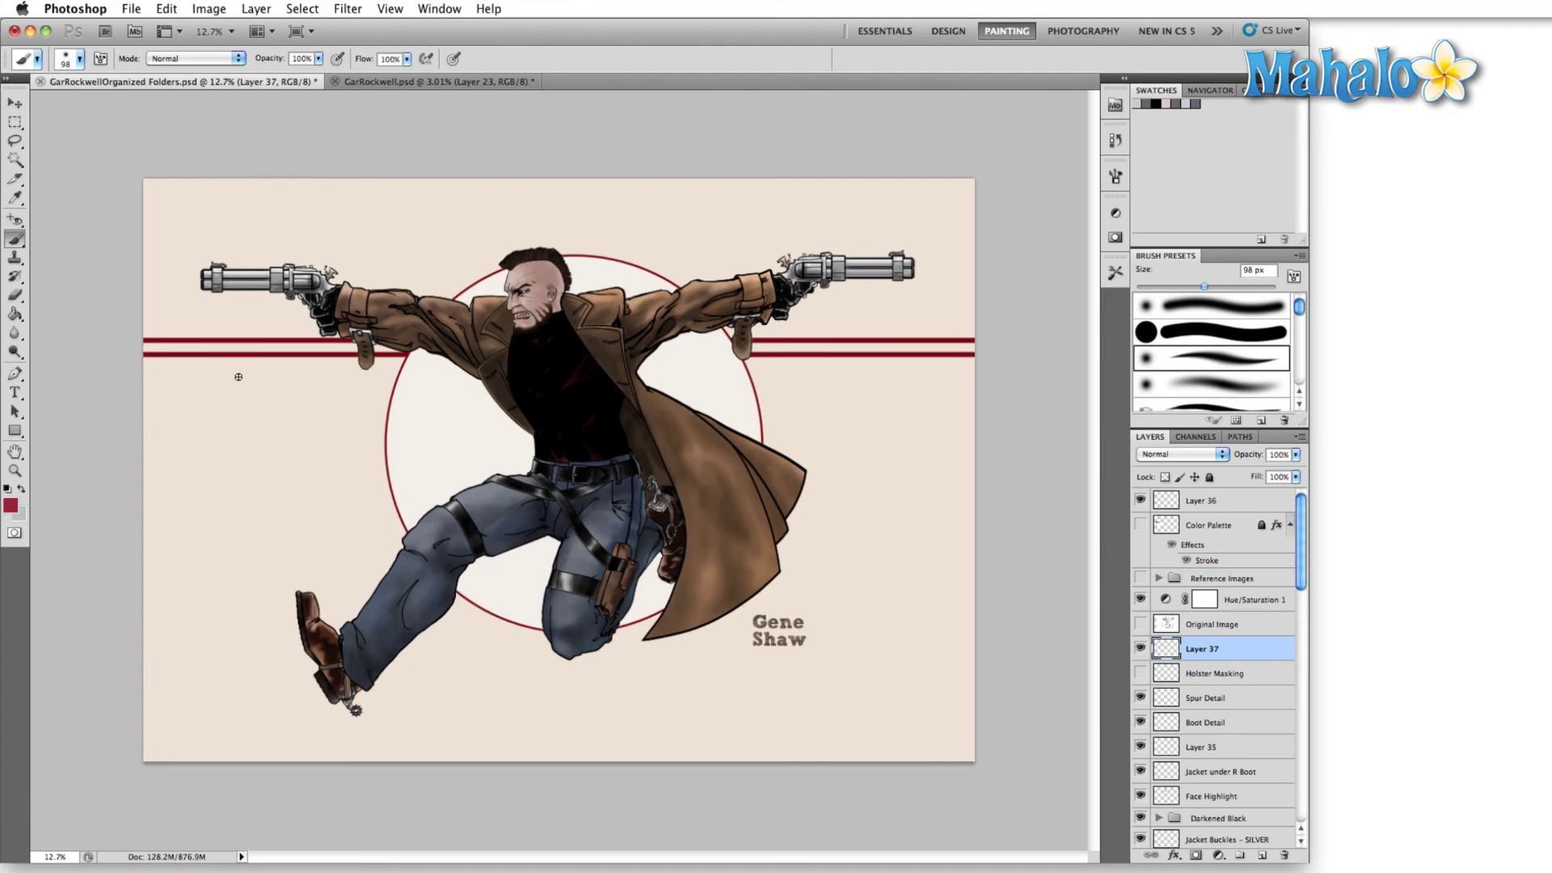